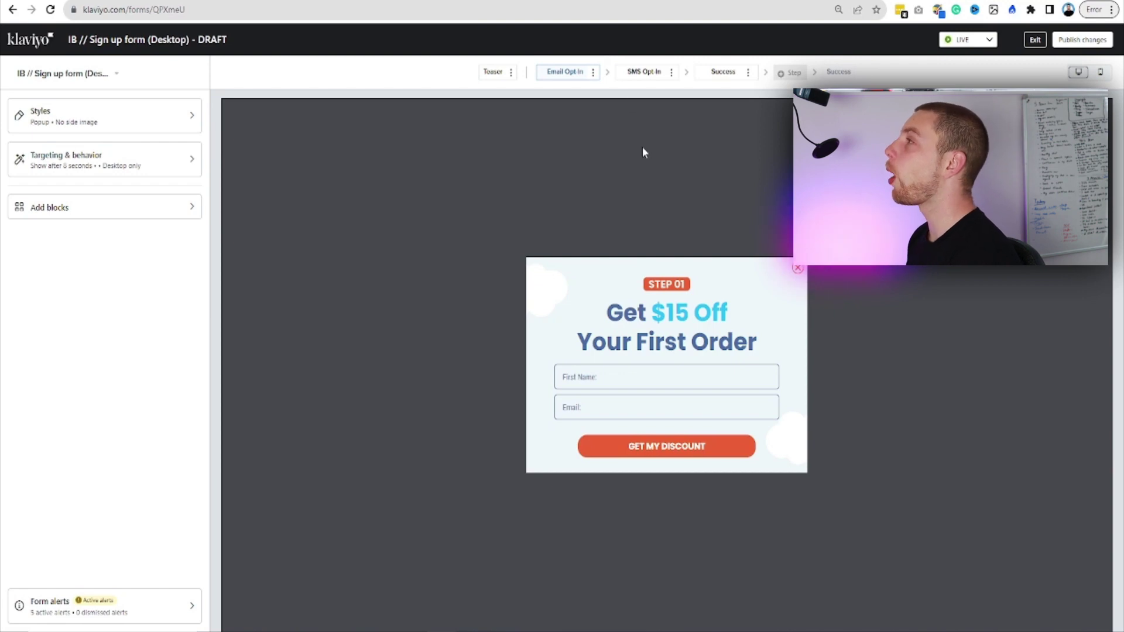
Give the teaser the Corner ribbon style at Medium size, after trying Circle and other sizes.
left_click(492, 74)
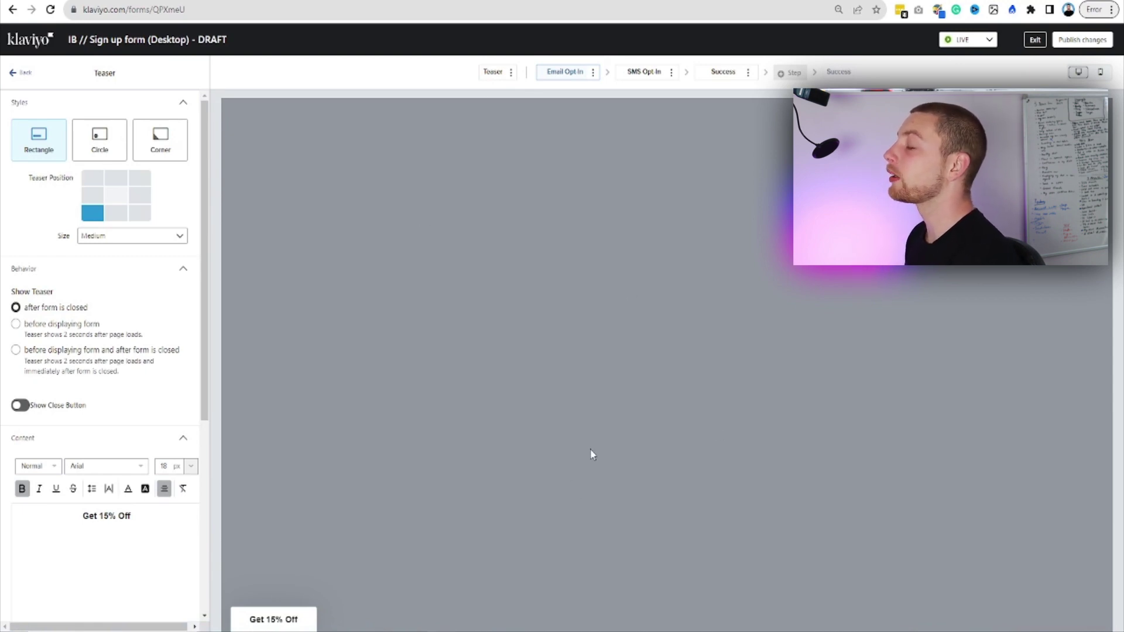
left_click_drag(89, 525, 85, 495)
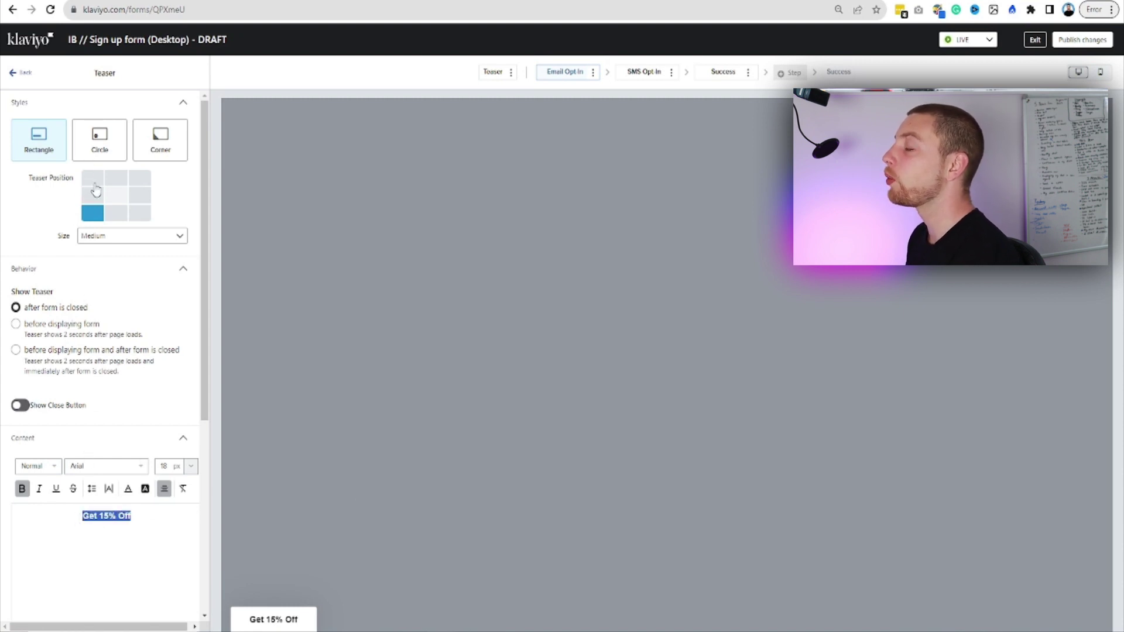
left_click(101, 145)
left_click(161, 140)
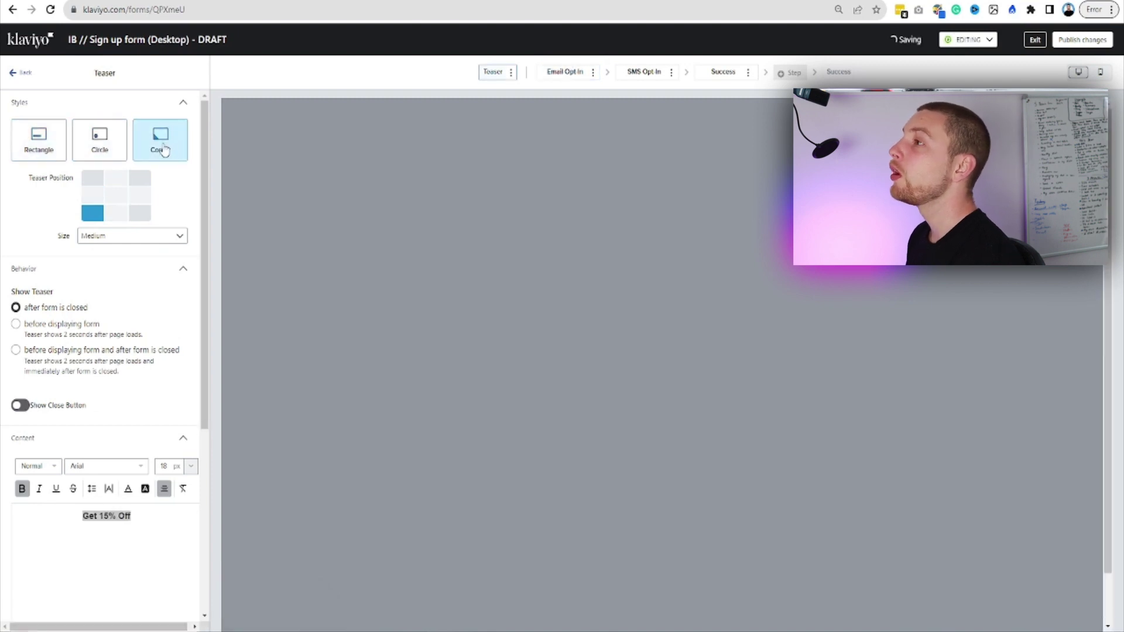
left_click(132, 236)
left_click(115, 351)
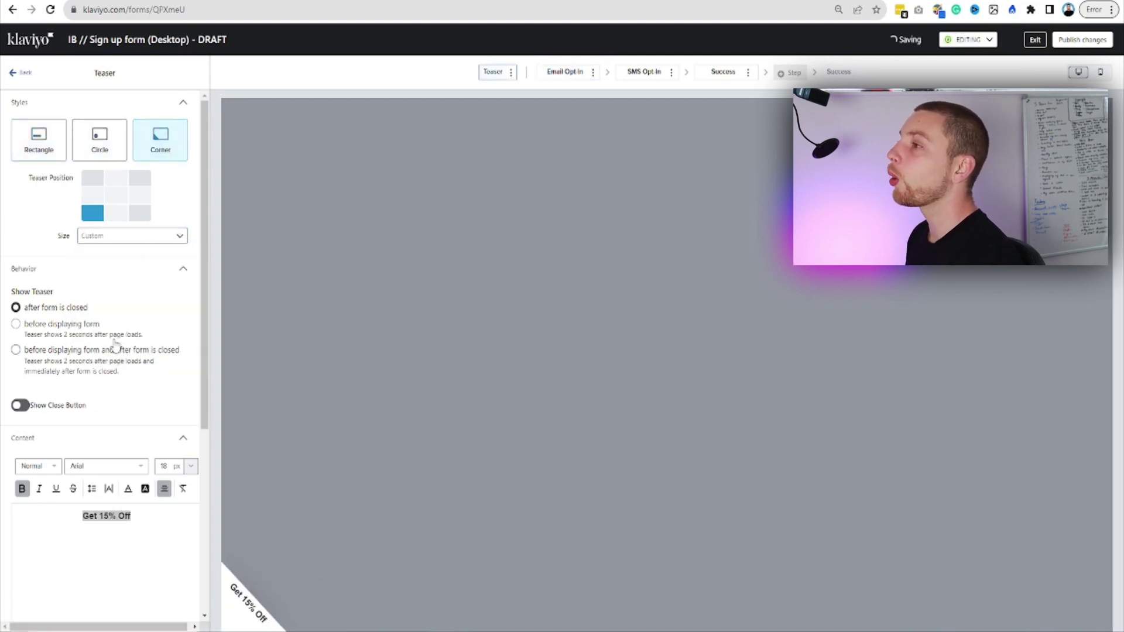
left_click(132, 236)
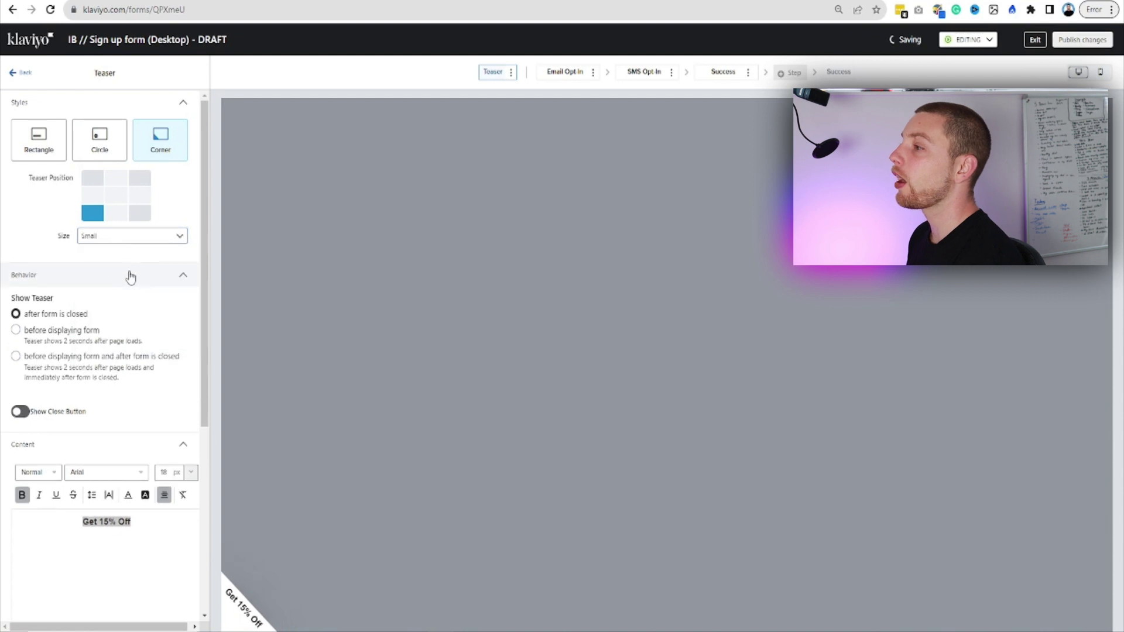
left_click(139, 238)
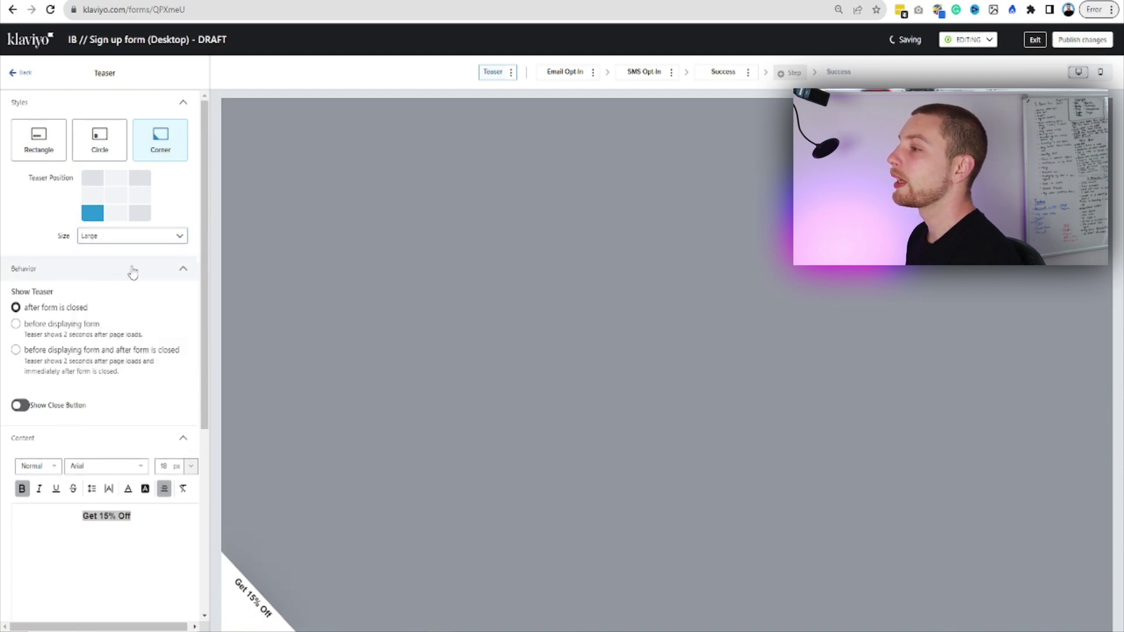
left_click(146, 237)
left_click(136, 348)
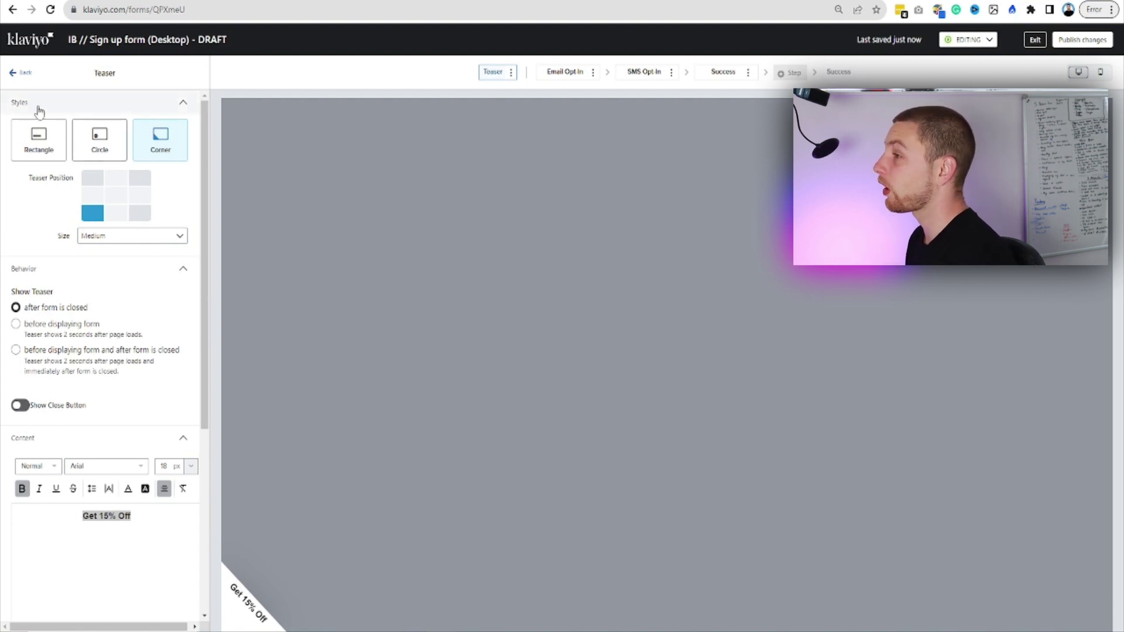
Leave the Teaser panel and return to the main form settings.
left_click(18, 73)
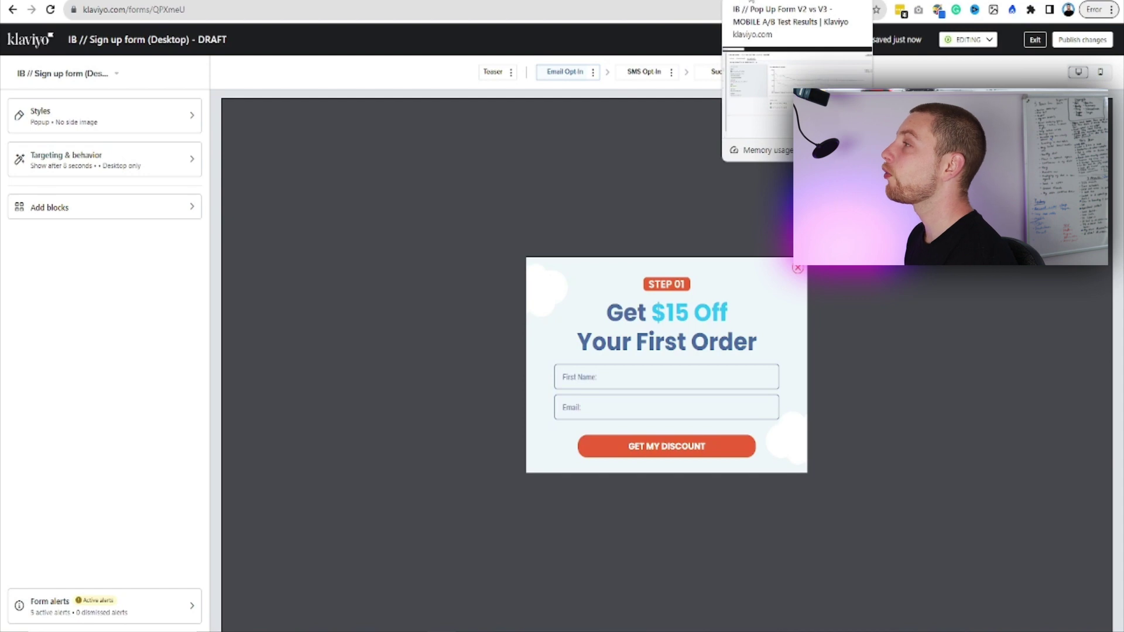
Switch to the browser tab showing the Pop Up Form V2 vs V3 A/B test results.
left_click(751, 3)
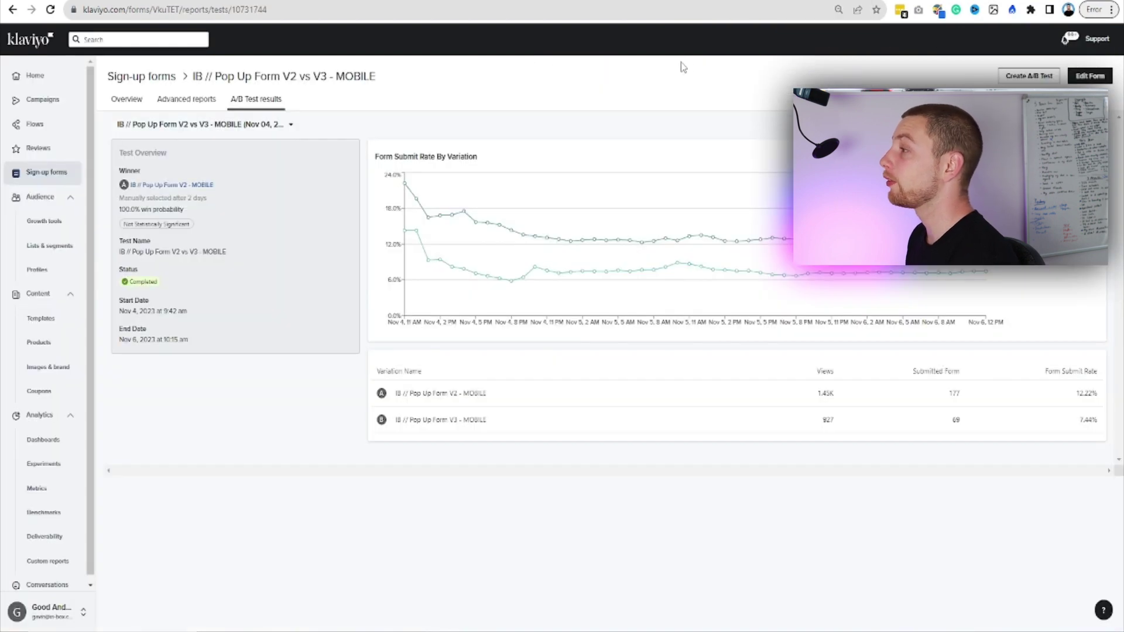